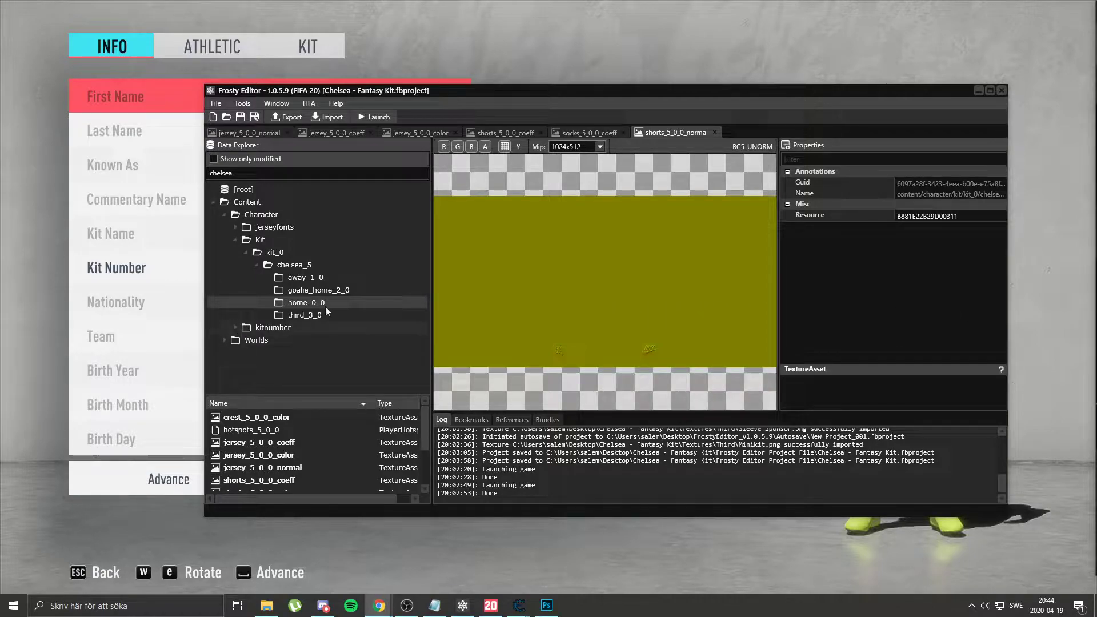
# - Open the jersey, shorts and socks color/normal/coeff textures as tabs, ending on jersey_5_0_0_coeff
pyautogui.doubleClick(297, 443)
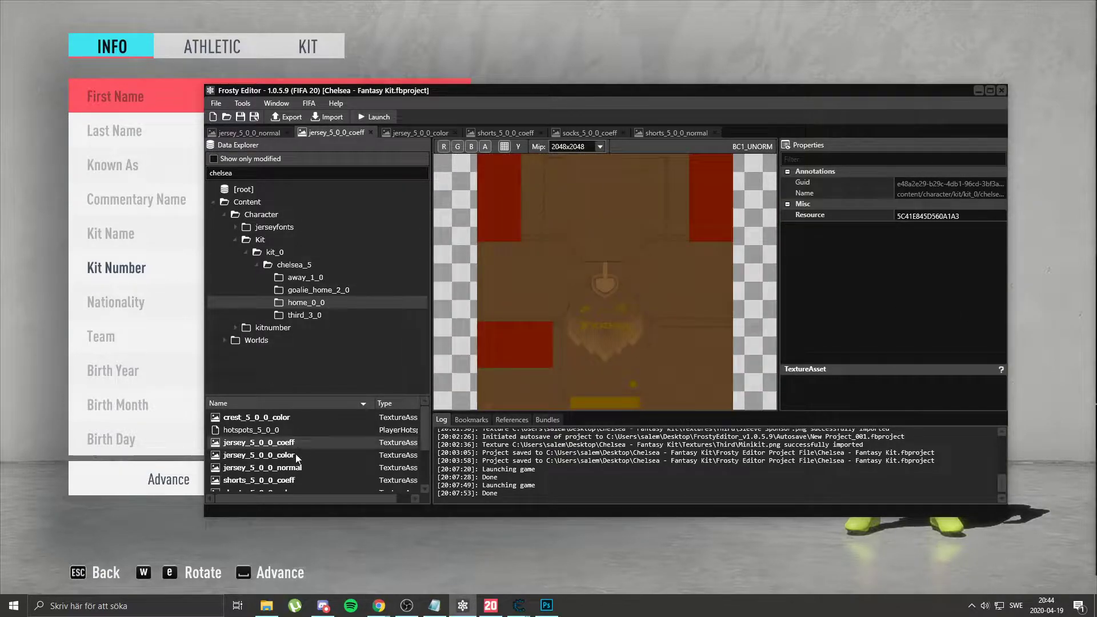
pyautogui.doubleClick(294, 456)
pyautogui.doubleClick(295, 469)
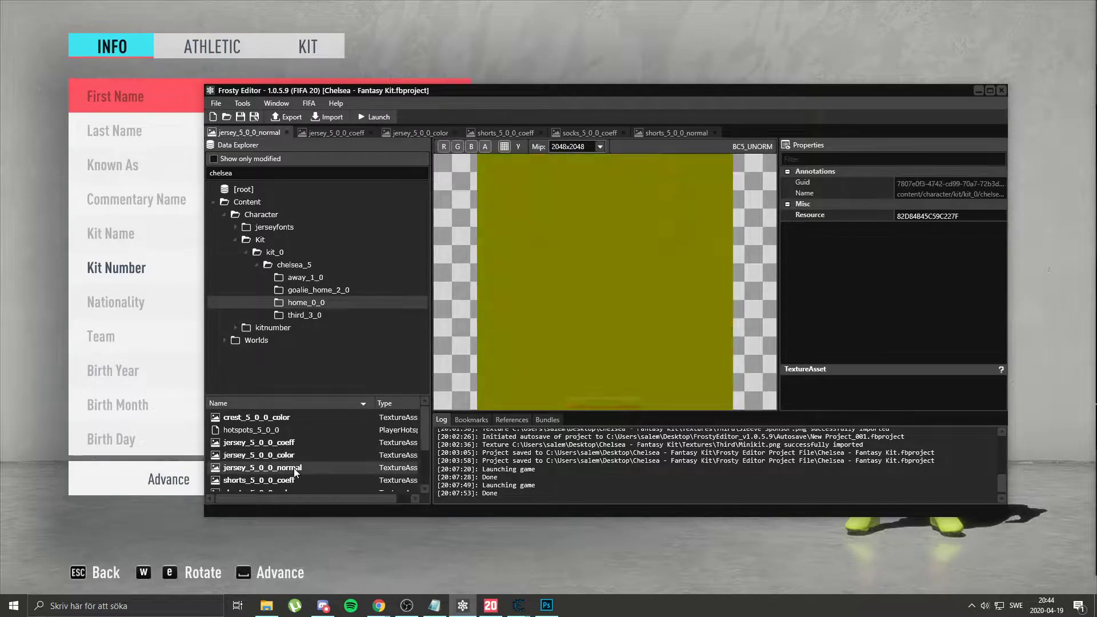
pyautogui.scroll(-3, 295, 473)
pyautogui.doubleClick(296, 447)
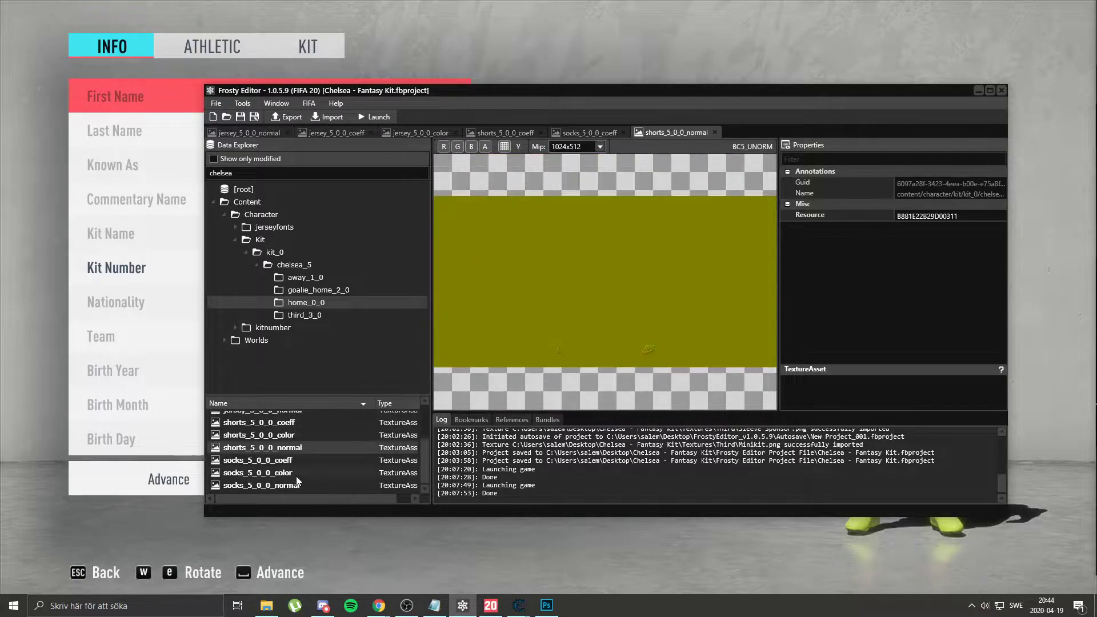
pyautogui.doubleClick(296, 474)
pyautogui.doubleClick(300, 487)
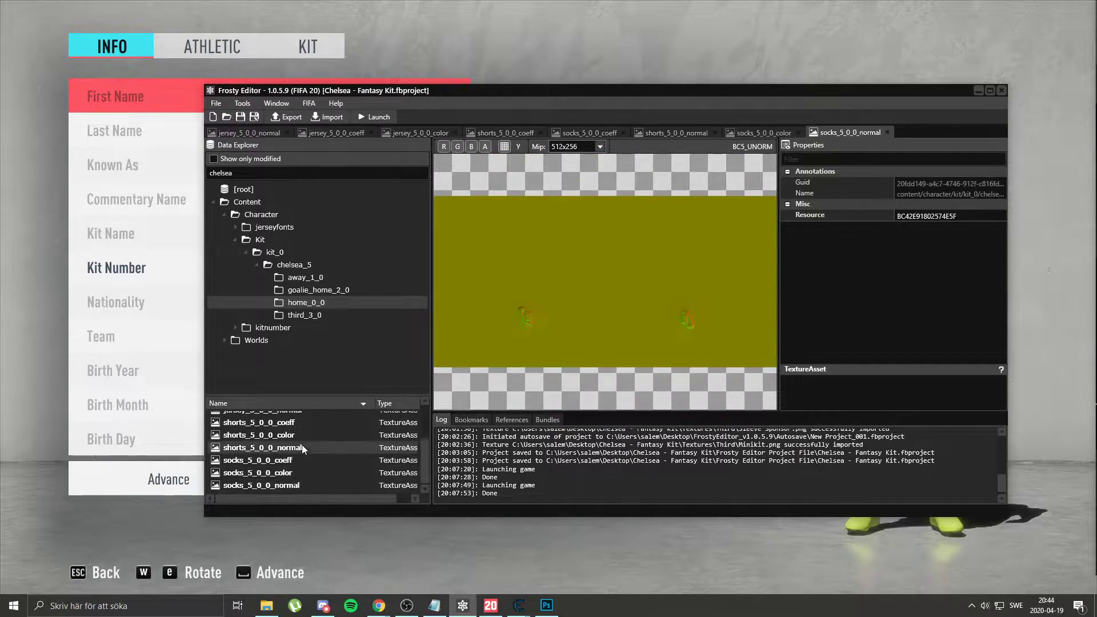
pyautogui.doubleClick(302, 446)
pyautogui.scroll(3, 303, 448)
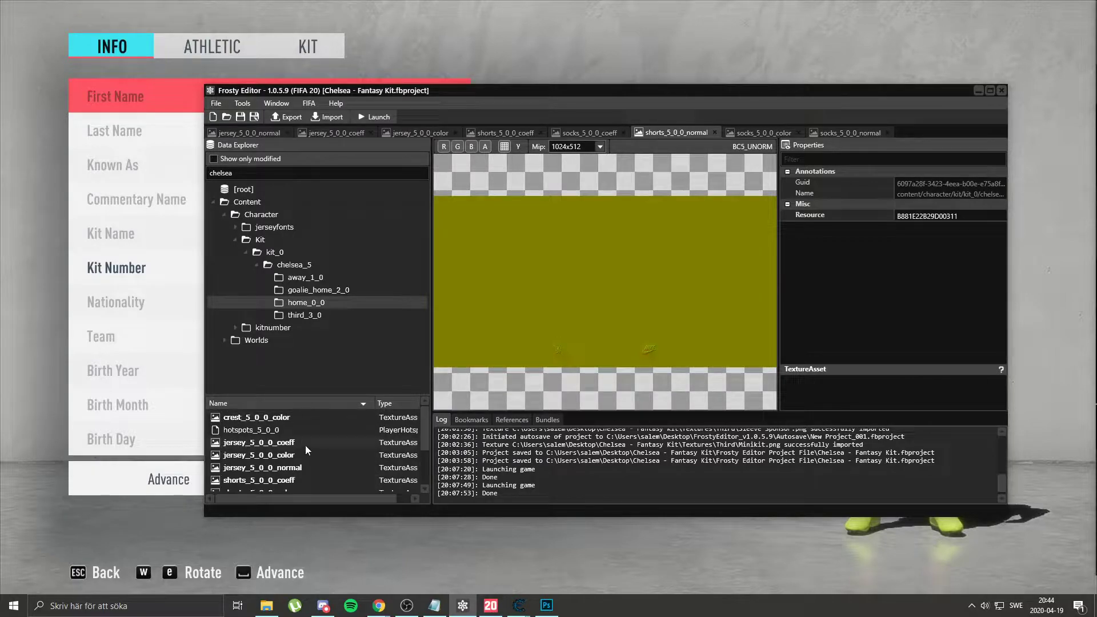
pyautogui.doubleClick(306, 446)
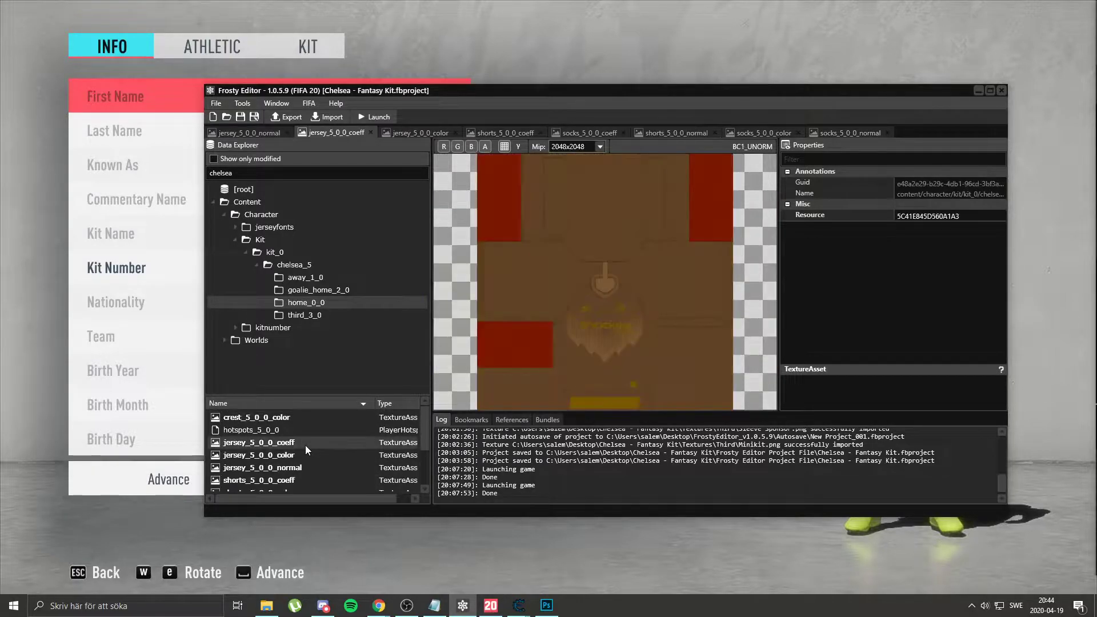
# - Start a mod export with title 'Chelsea - Fantasy Kits', the author's name and category Kits
pyautogui.click(217, 104)
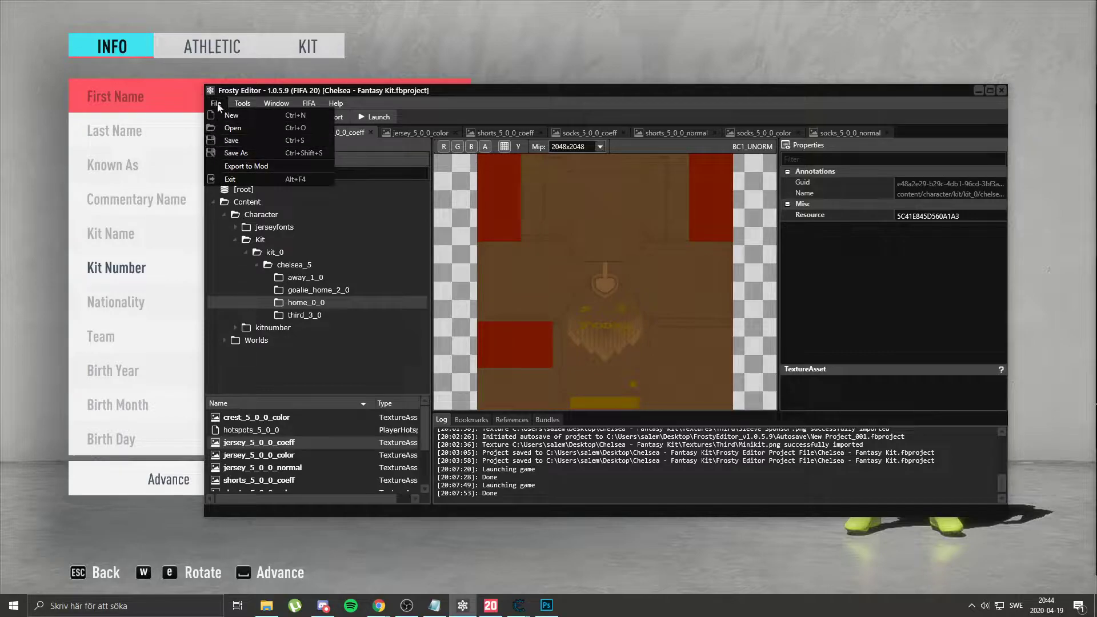
pyautogui.click(247, 167)
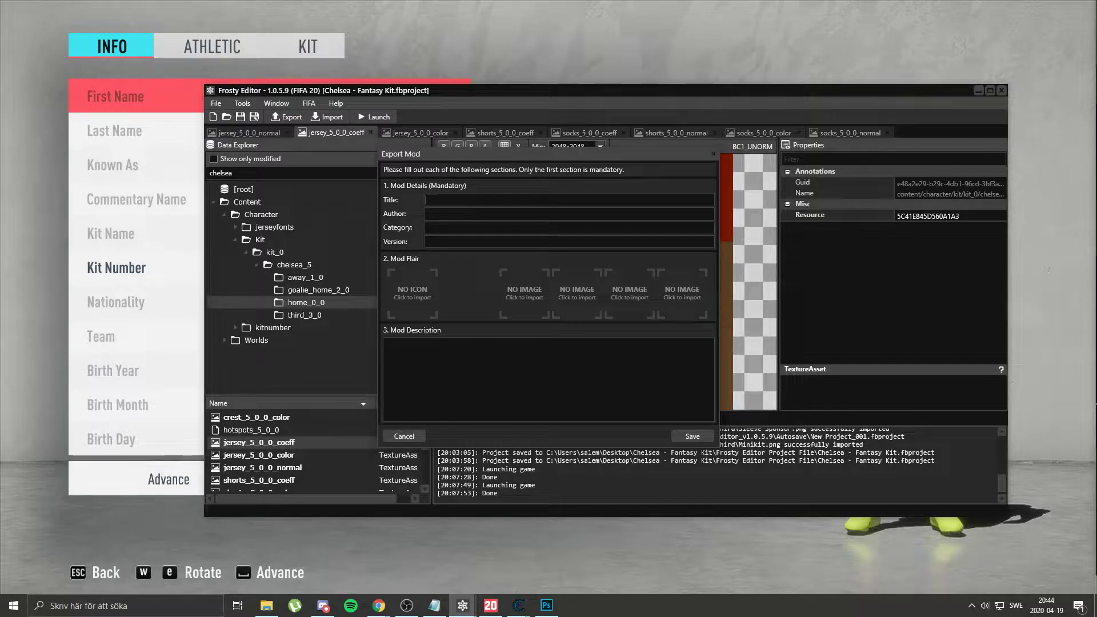
pyautogui.write('hSBAHSBHA')
pyautogui.write('aR')
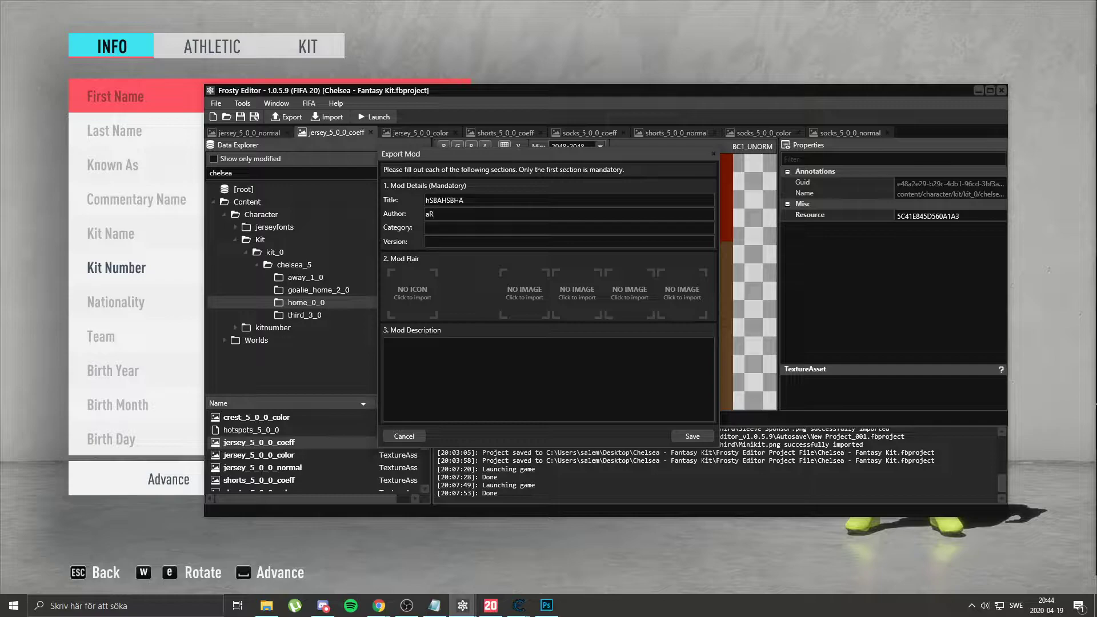
pyautogui.press('BackSpace')
pyautogui.press('BackSpace')
pyautogui.hotkey('shift', 'Tab')
pyautogui.write('Chelsea - Fantasy Kits')
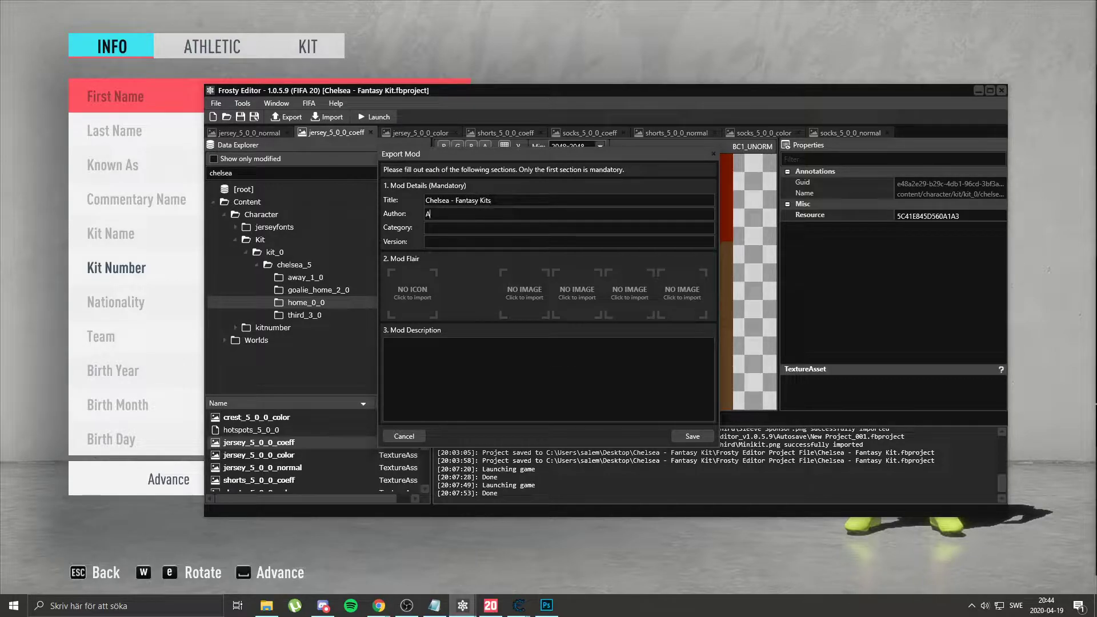
pyautogui.write('Arethiel')
pyautogui.click(434, 227)
pyautogui.write('Kits')
# - Set the mod icon to the A profile picture from the Mina Bilder folder
pyautogui.click(401, 293)
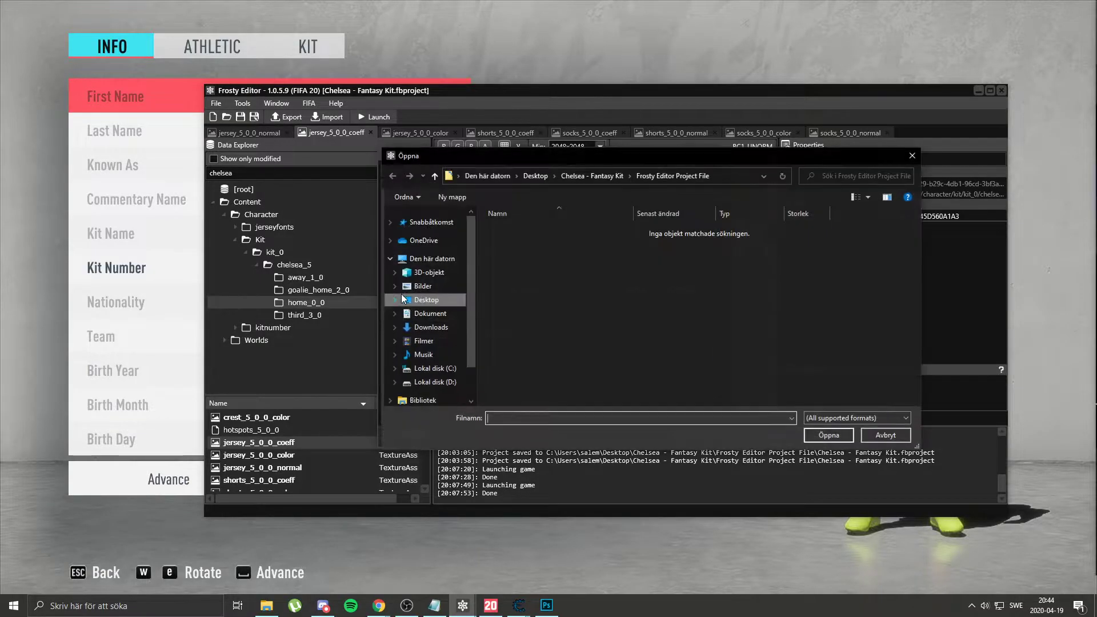
pyautogui.click(406, 286)
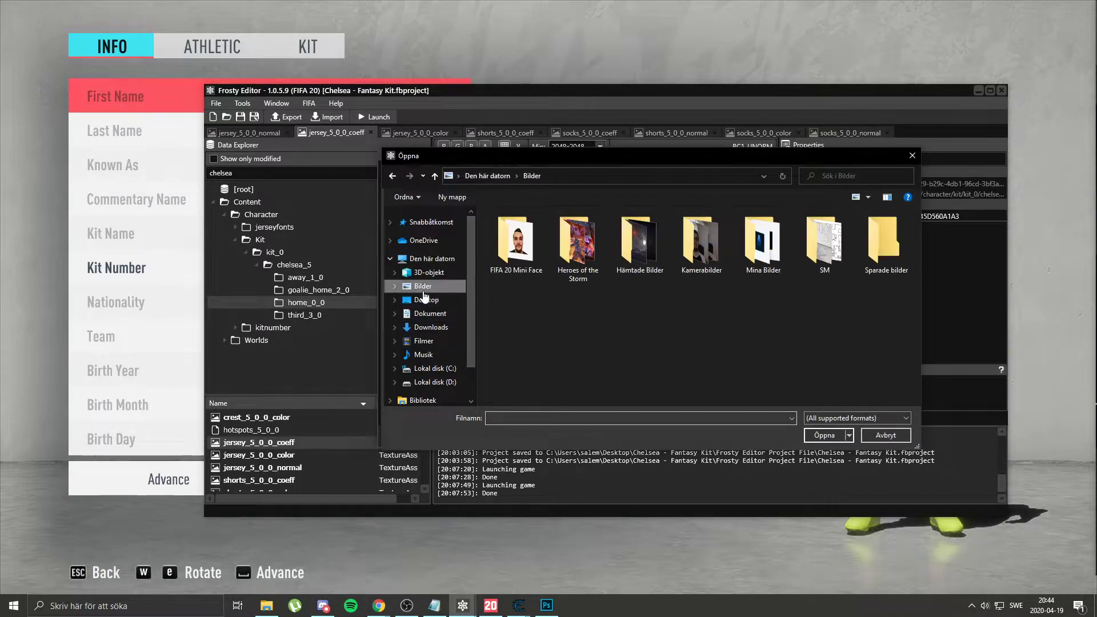
pyautogui.doubleClick(887, 239)
pyautogui.click(389, 174)
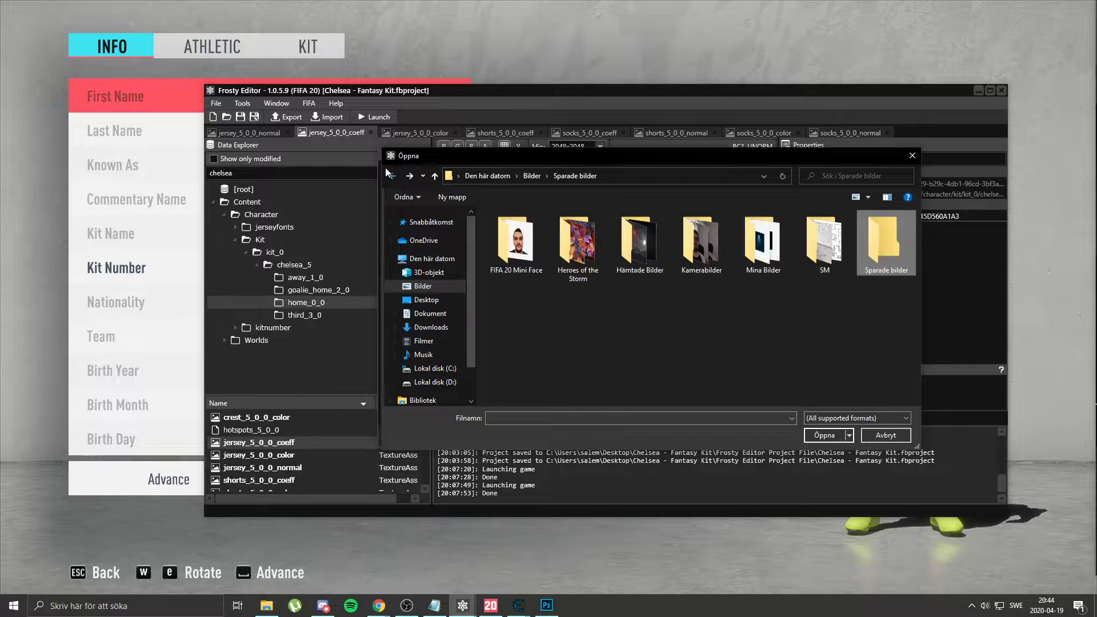
pyautogui.doubleClick(762, 243)
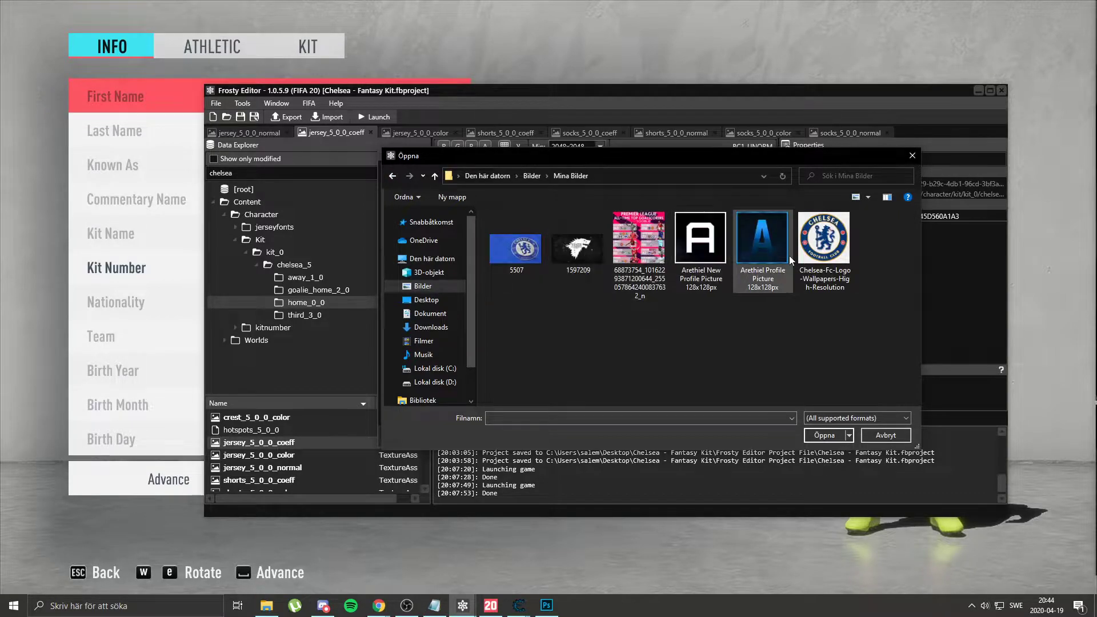
pyautogui.doubleClick(706, 250)
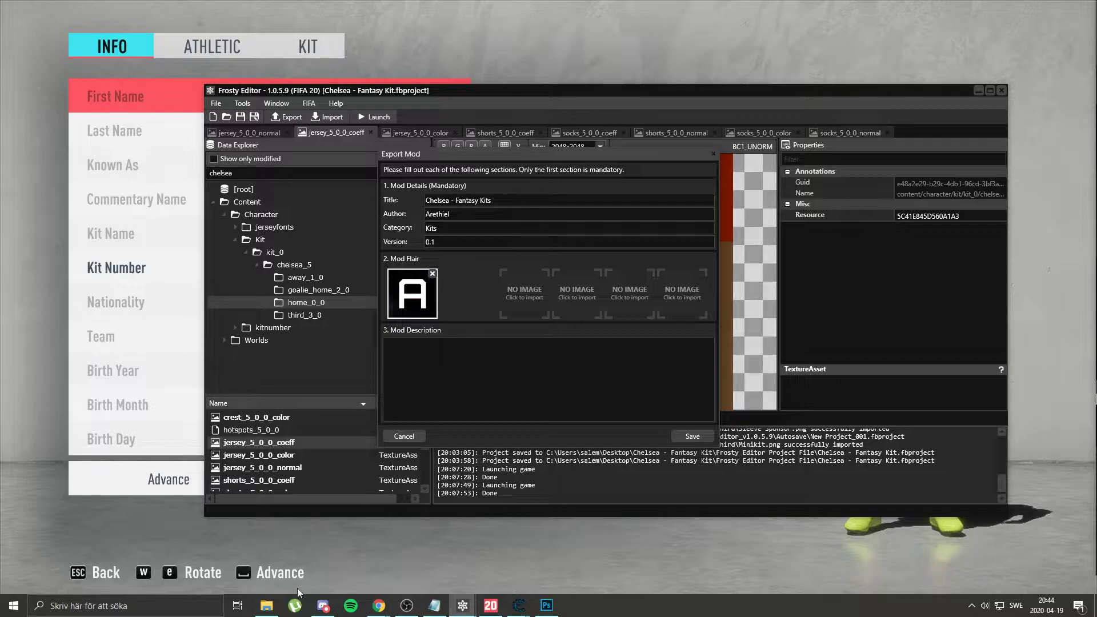
# - Enter the description 'This is a kit made for tutorial purpose.' and select the mod title for reuse
pyautogui.click(525, 294)
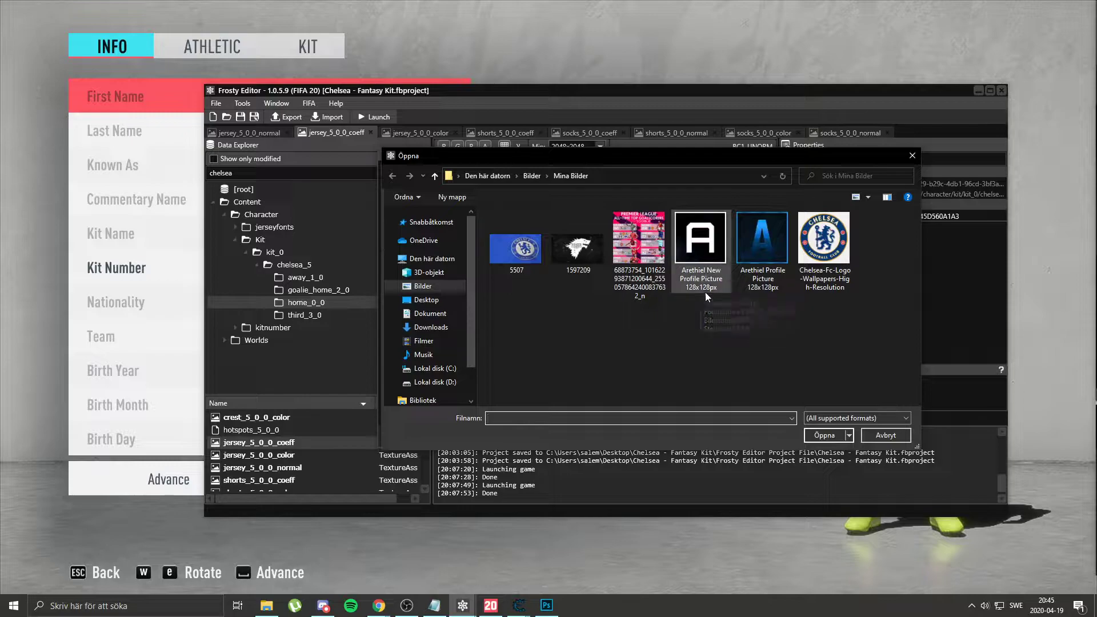
pyautogui.click(913, 155)
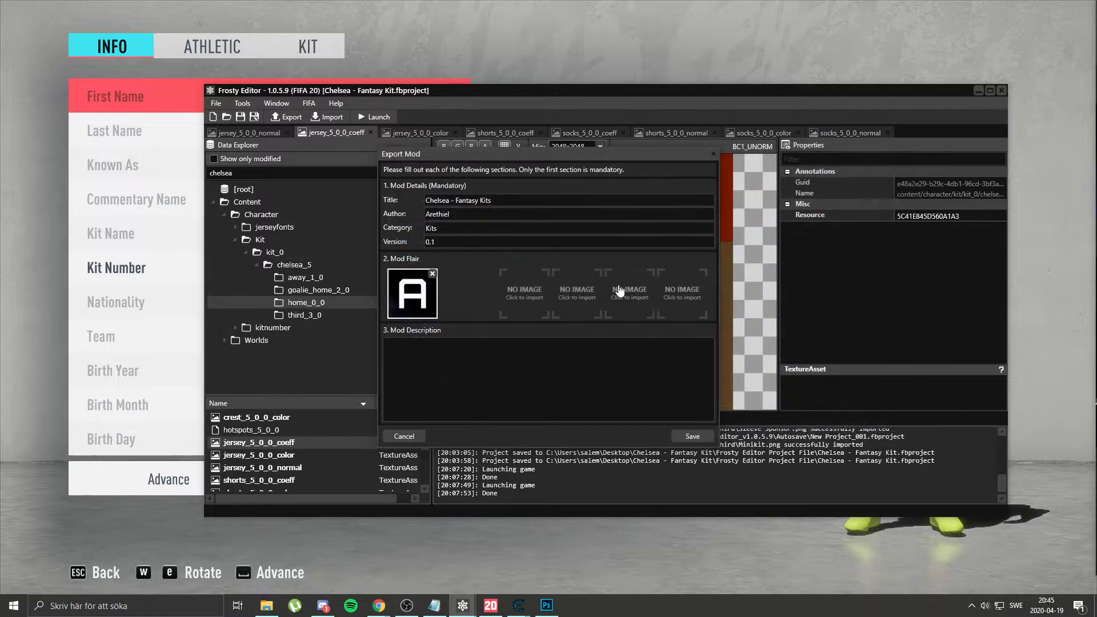
pyautogui.click(423, 361)
pyautogui.write('This is a kit made for tutor')
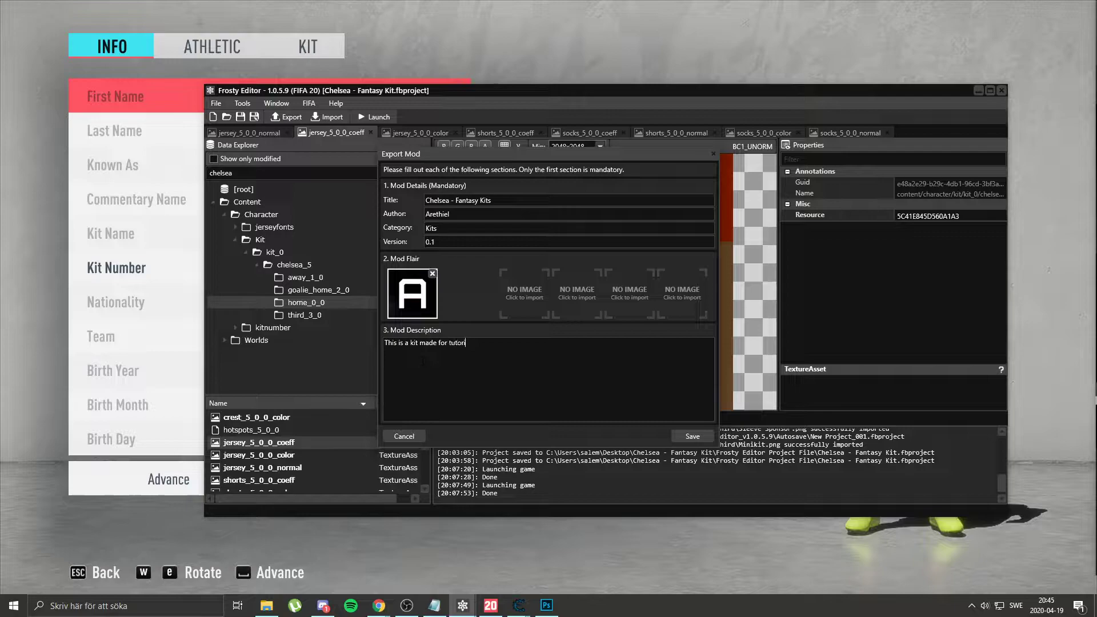
pyautogui.write('ial purpose.')
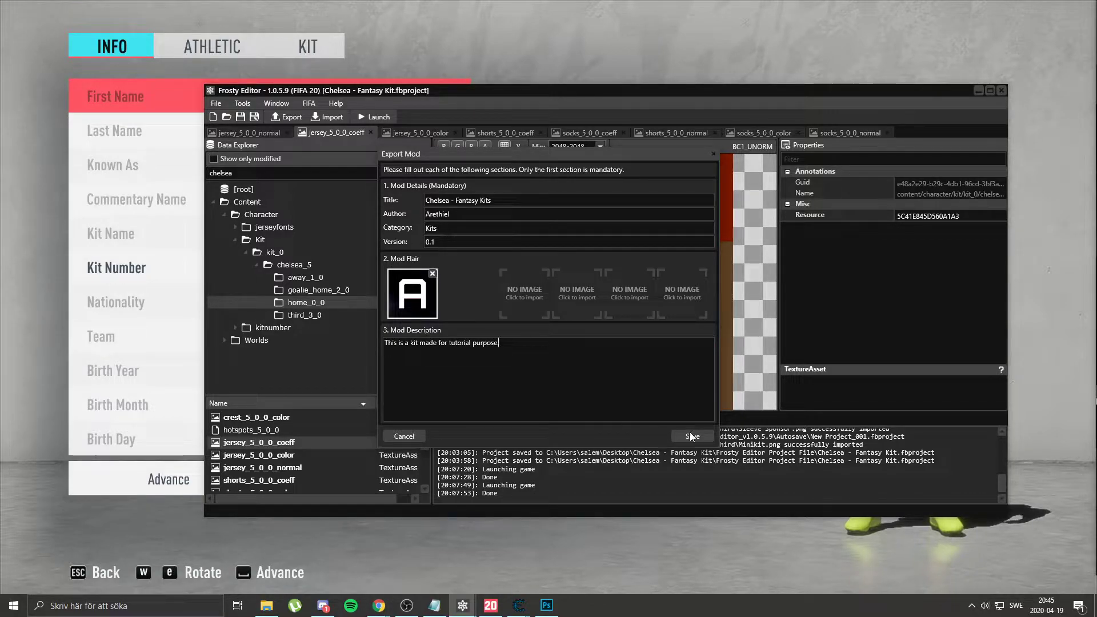
pyautogui.moveTo(492, 200); pyautogui.dragTo(319, 210)
pyautogui.hotkey('ctrl', 'c')
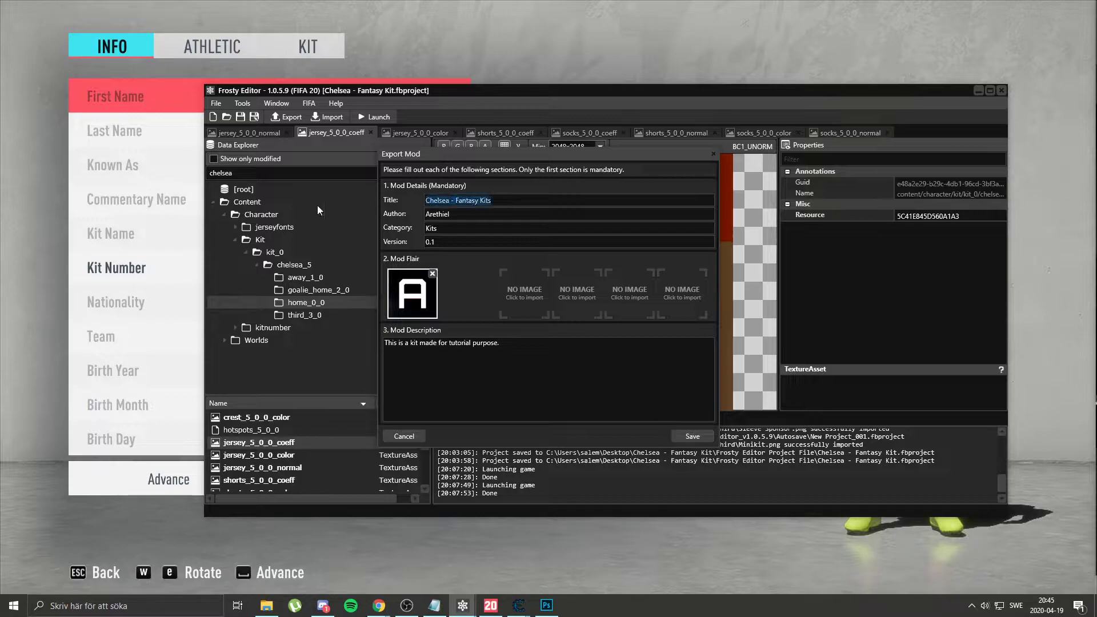
# - Save the mod as 'Chelsea - Fantasy Kits' in the Chelsea - Fantasy Kit project's Mod folder
pyautogui.click(711, 436)
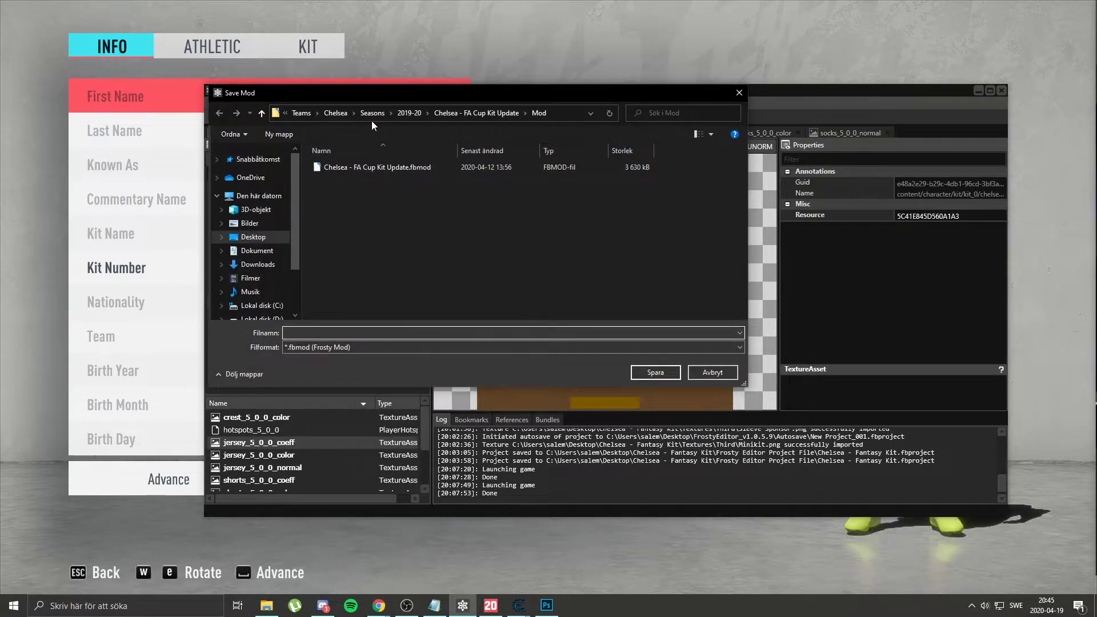
pyautogui.click(253, 237)
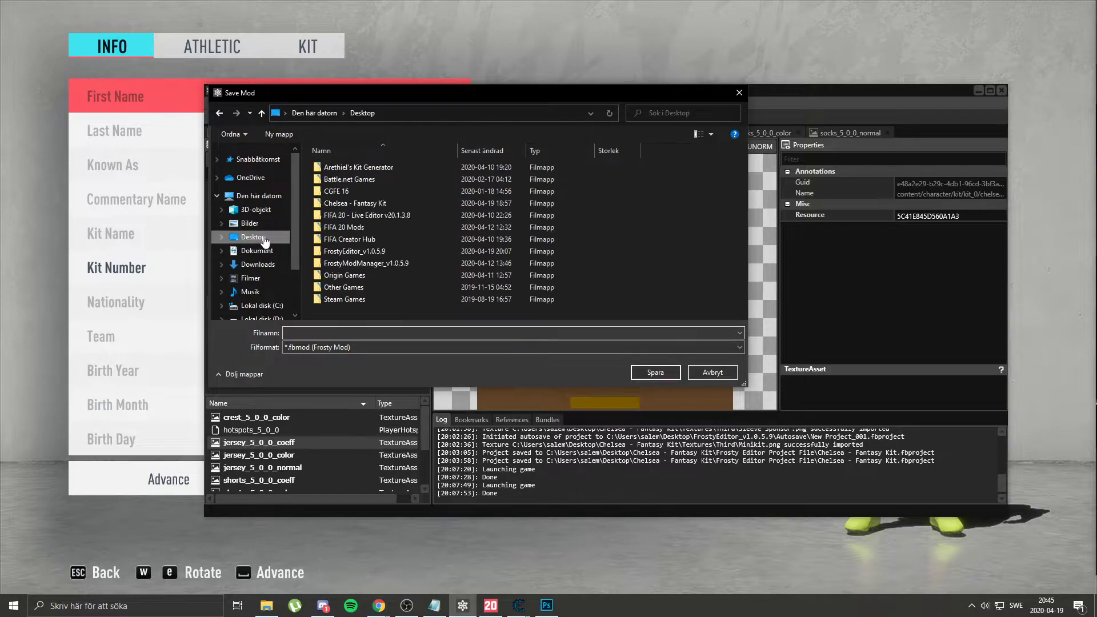
pyautogui.doubleClick(365, 203)
pyautogui.doubleClick(341, 191)
pyautogui.click(360, 332)
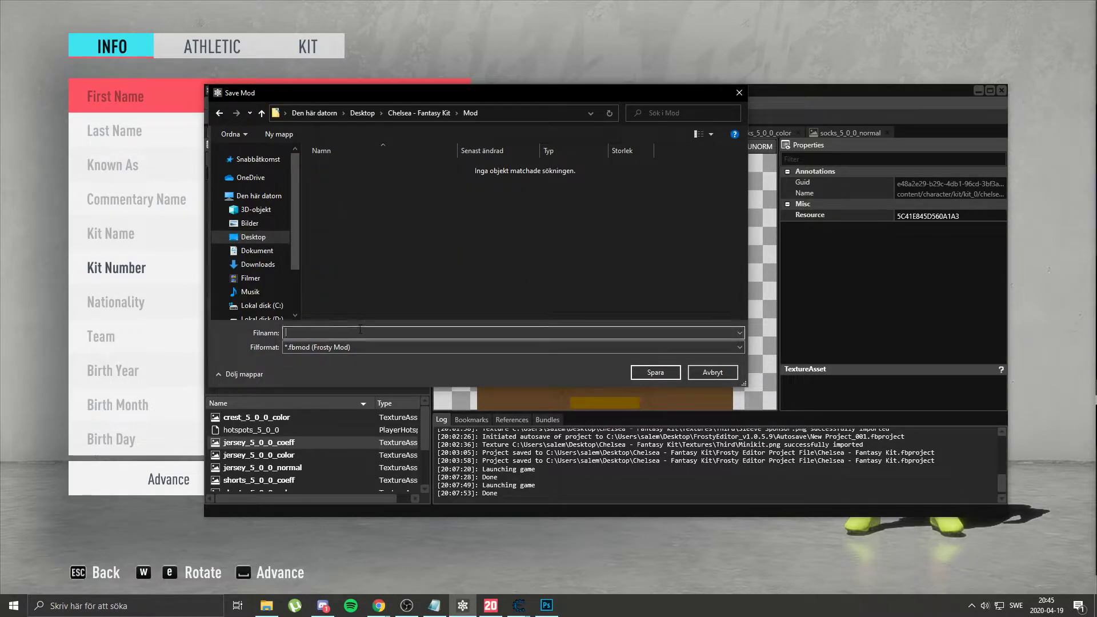
pyautogui.hotkey('ctrl', 'v')
pyautogui.click(661, 371)
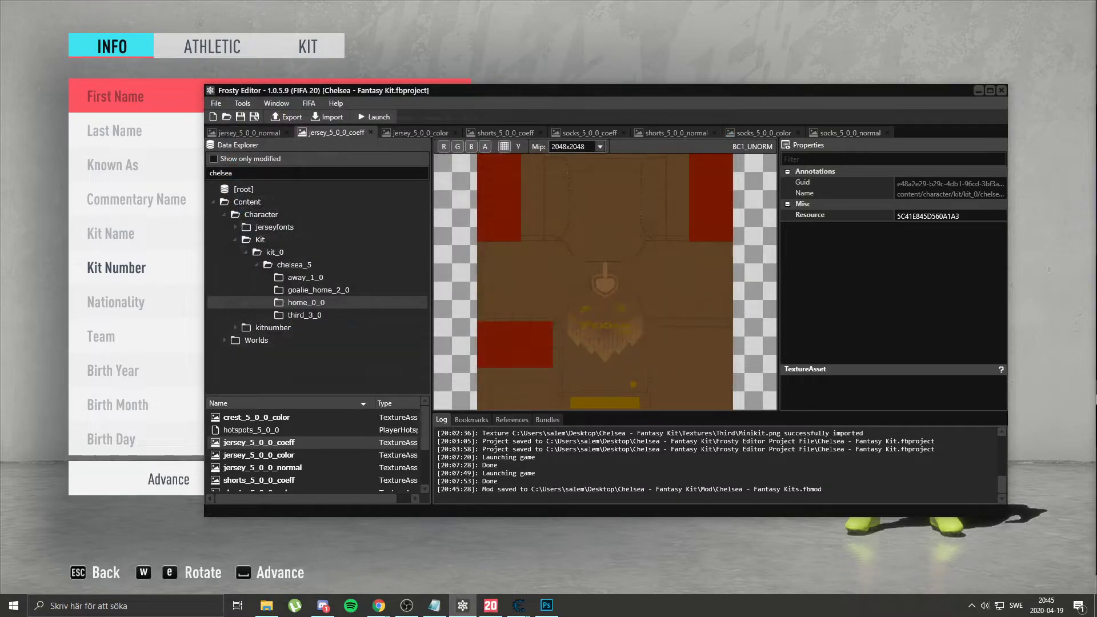
# - Save the project, then reopen and cancel the Export to Mod form
pyautogui.click(210, 106)
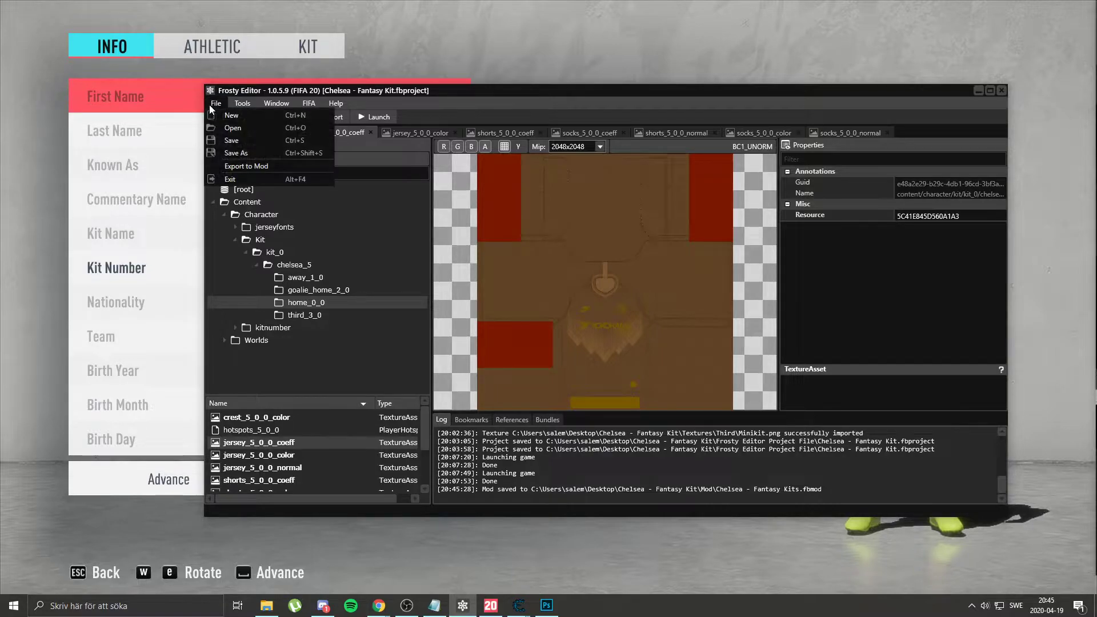
pyautogui.click(255, 140)
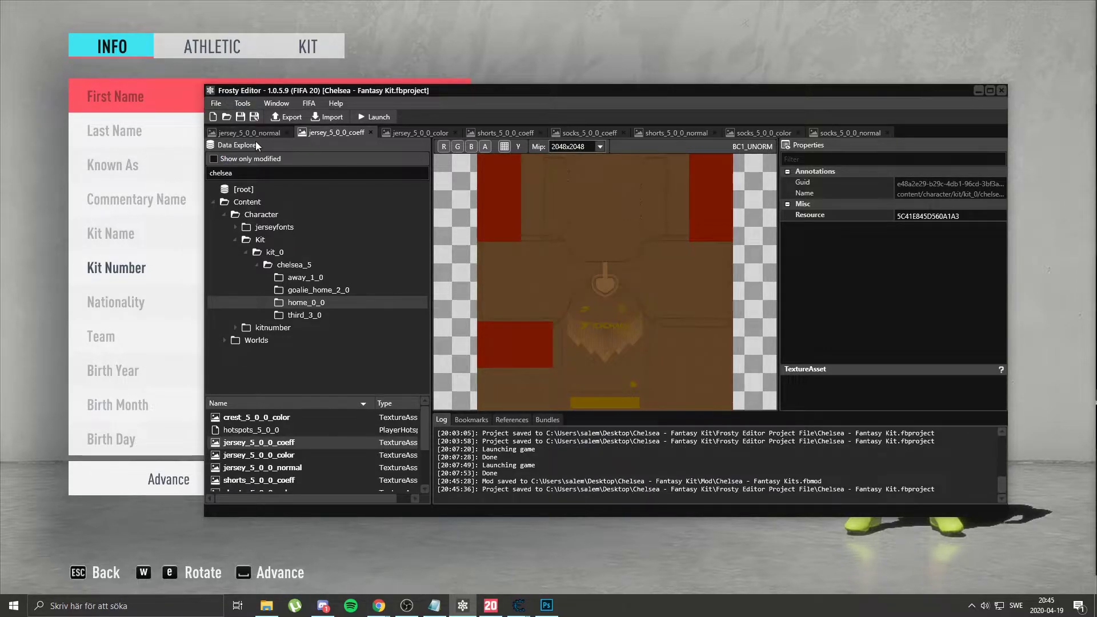
pyautogui.click(207, 103)
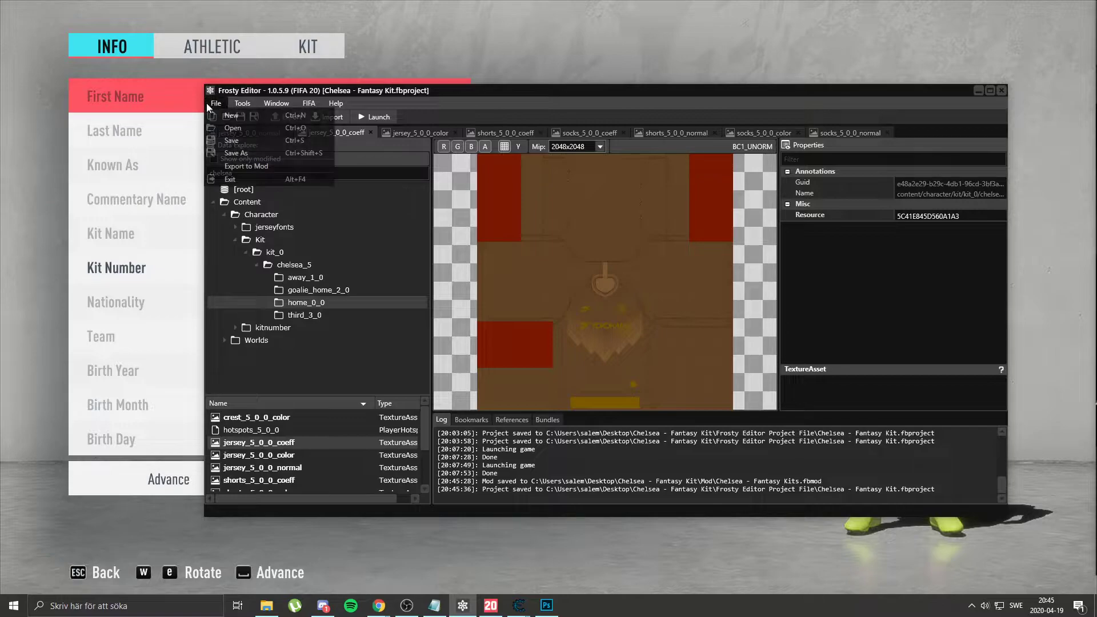
pyautogui.click(266, 178)
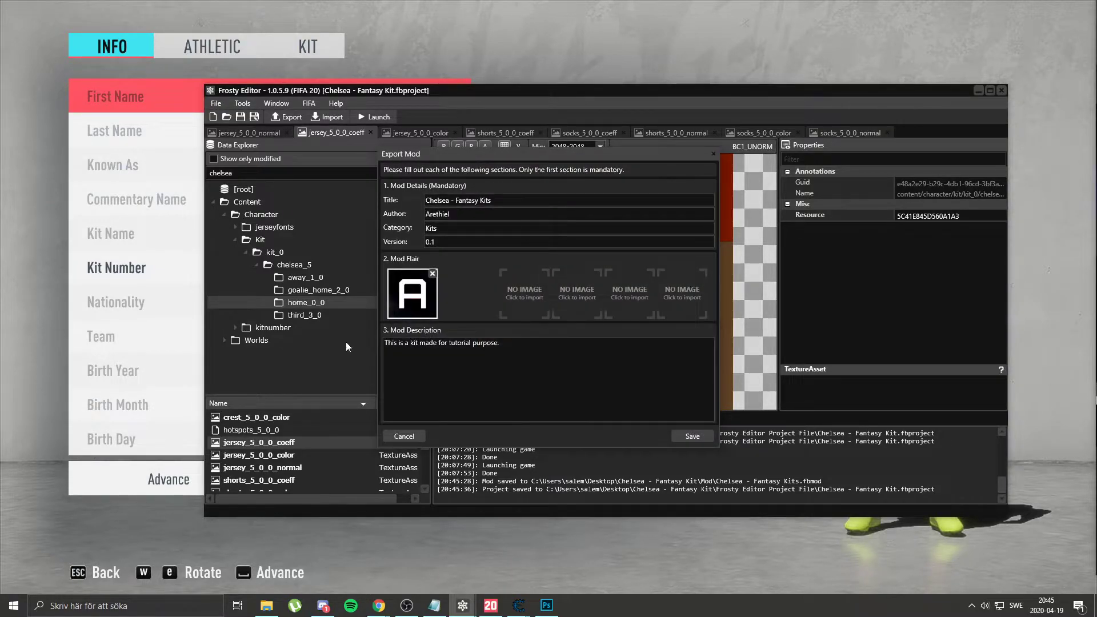
pyautogui.click(712, 154)
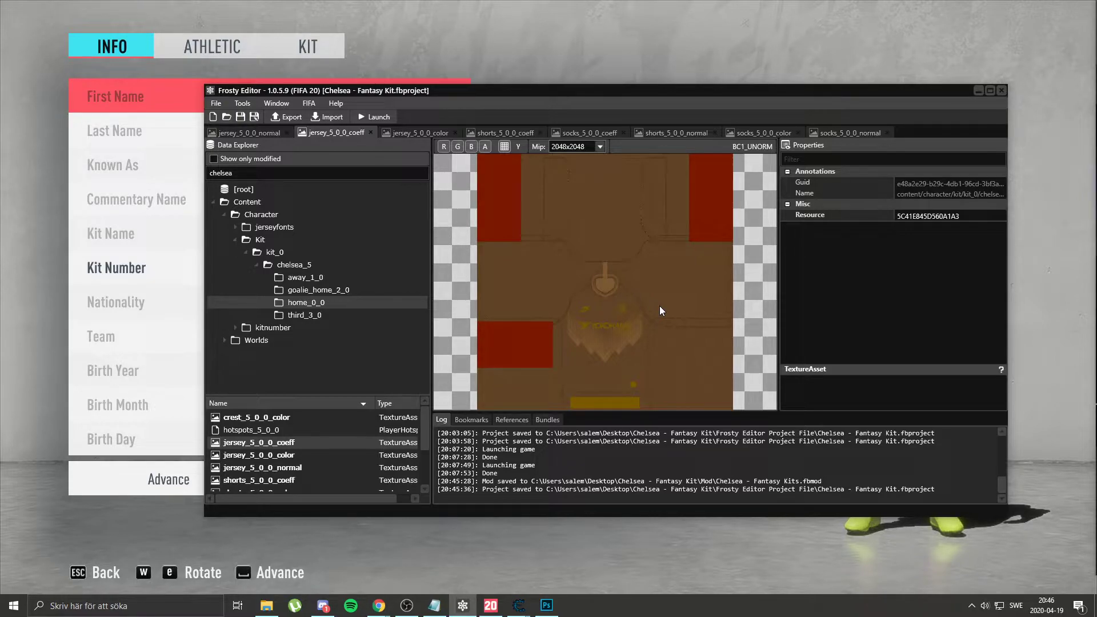
pyautogui.click(307, 104)
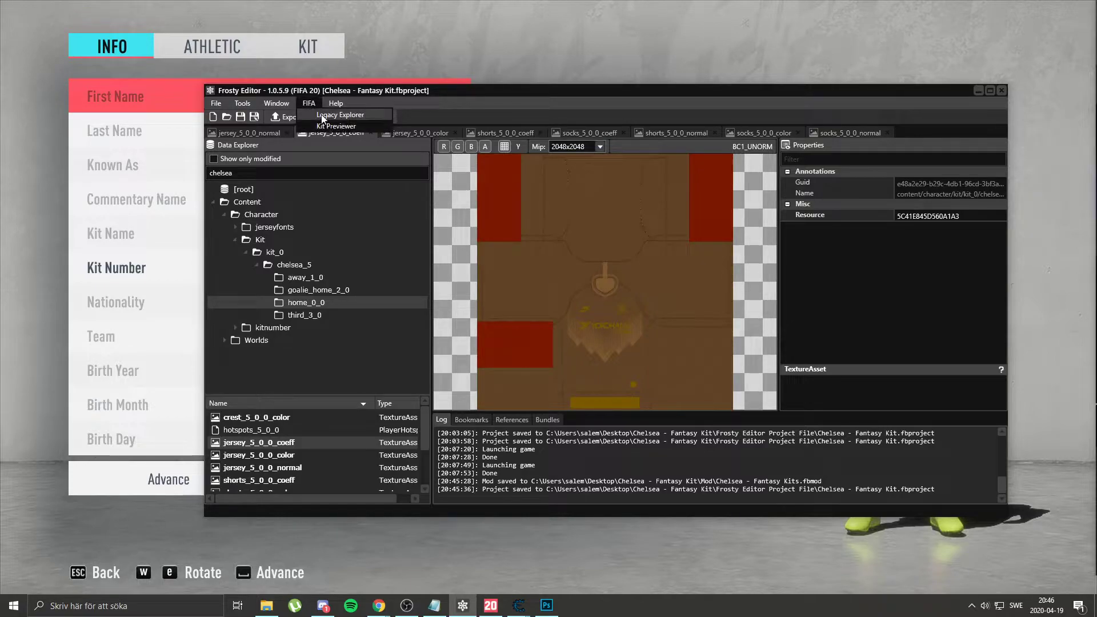
pyautogui.click(543, 97)
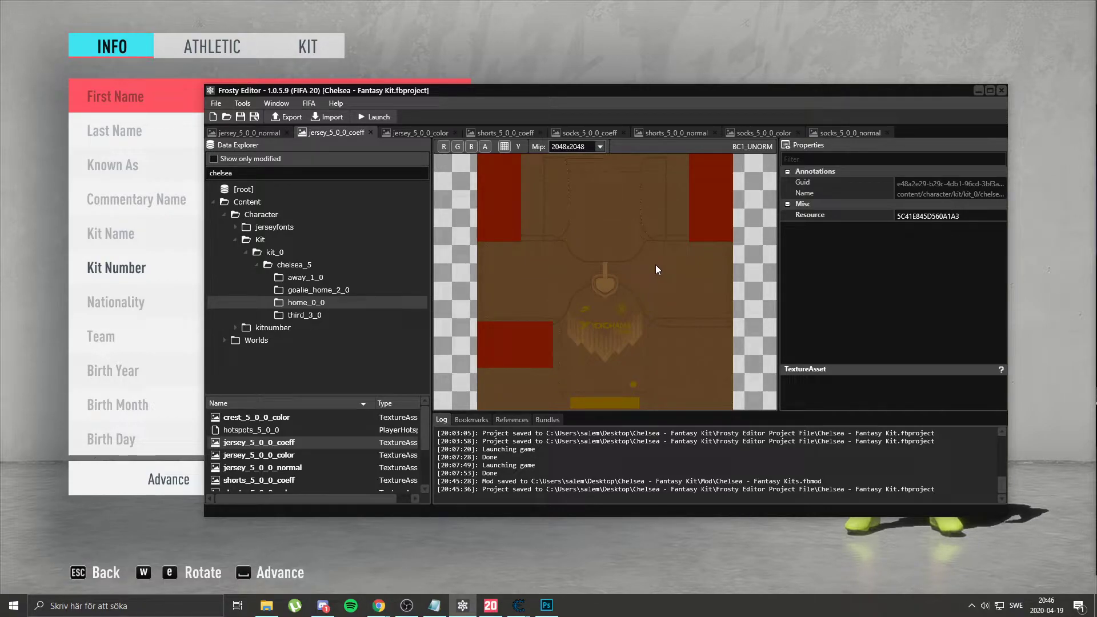
# - Open Export to Mod and change the mod version to 0.2
pyautogui.click(216, 106)
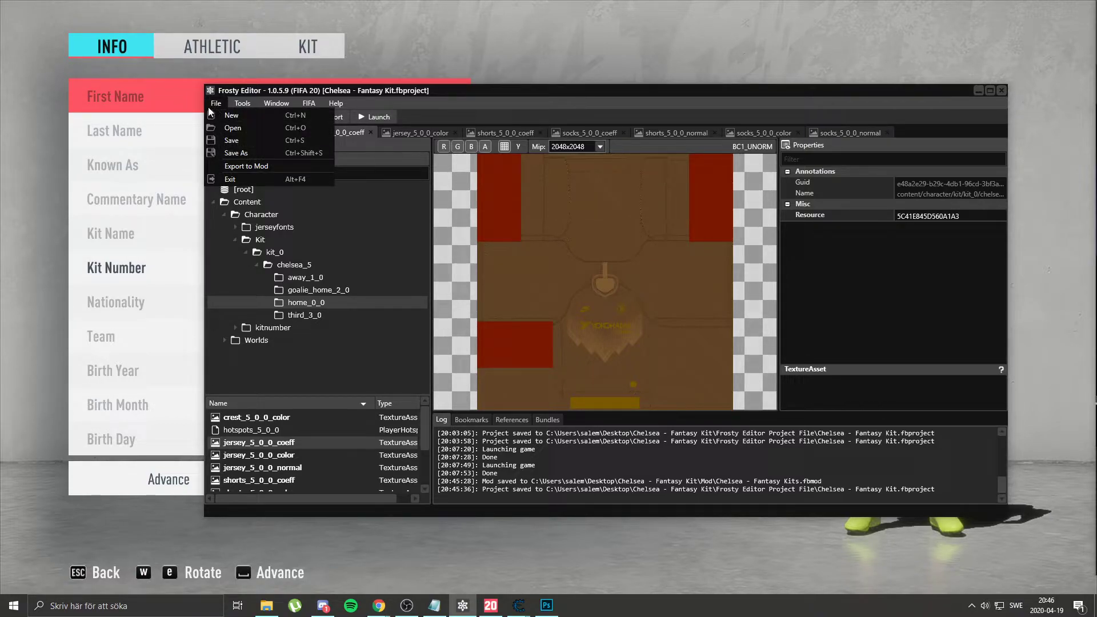
pyautogui.click(211, 107)
pyautogui.click(216, 108)
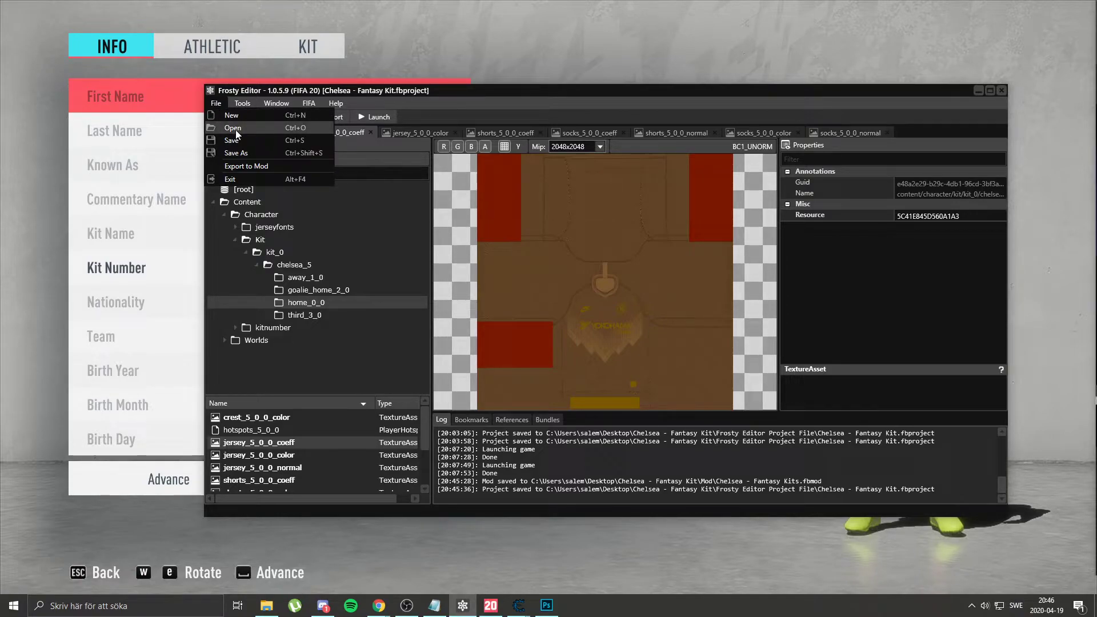
pyautogui.click(474, 94)
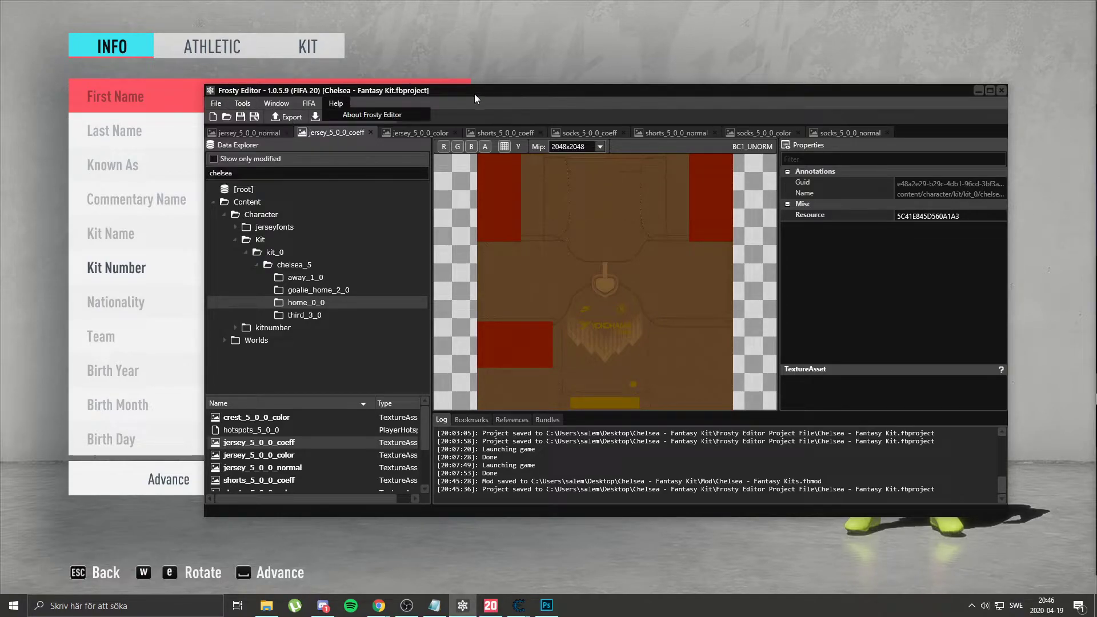
pyautogui.click(211, 108)
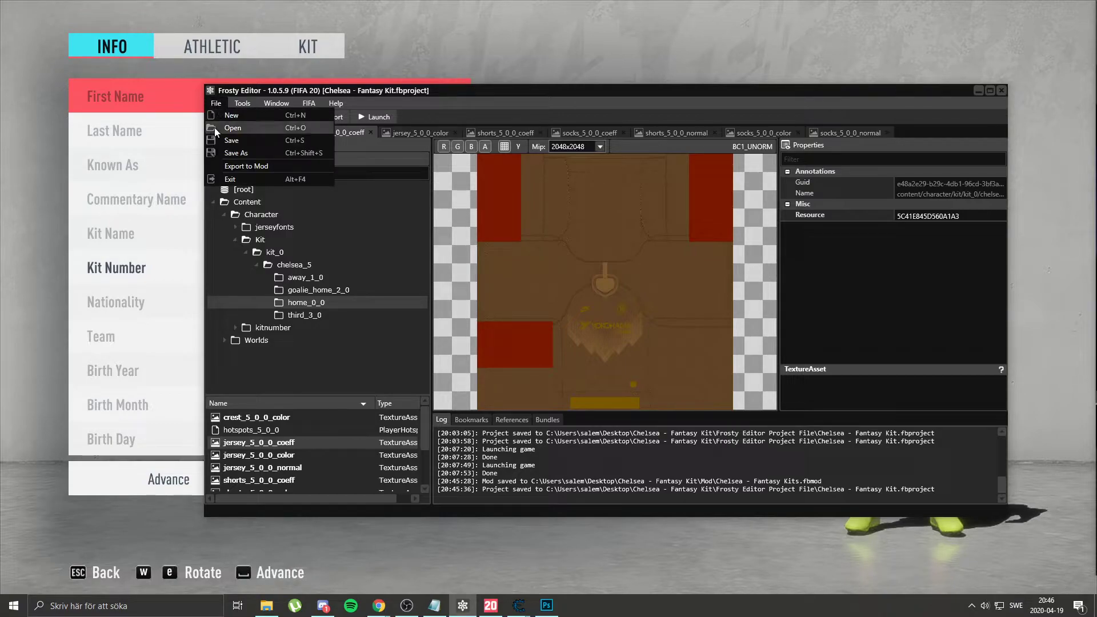
pyautogui.click(241, 168)
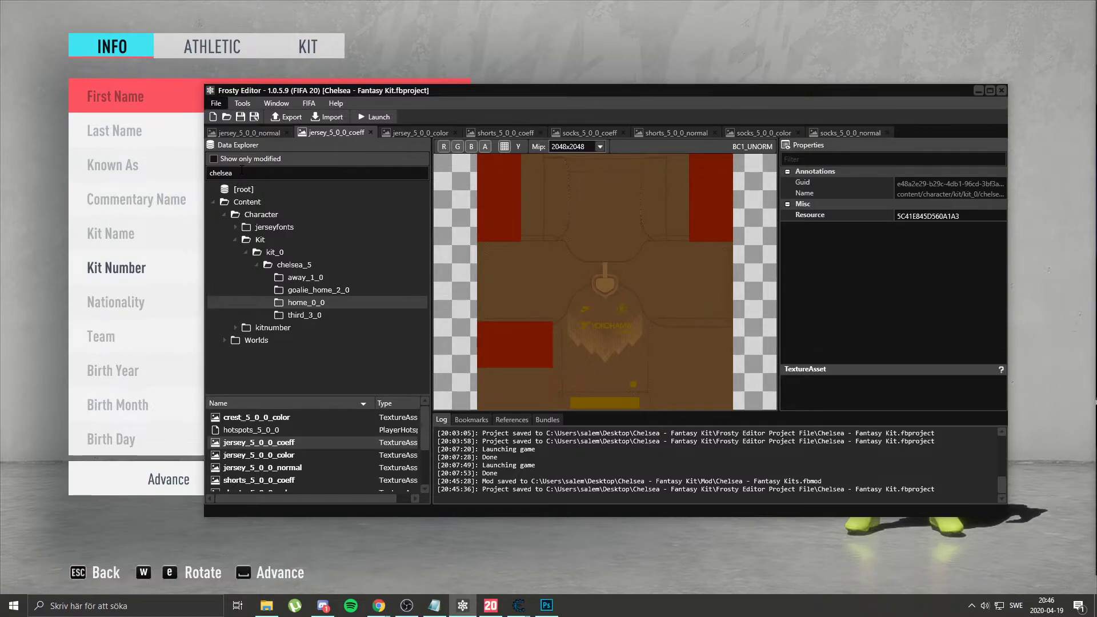
pyautogui.click(452, 241)
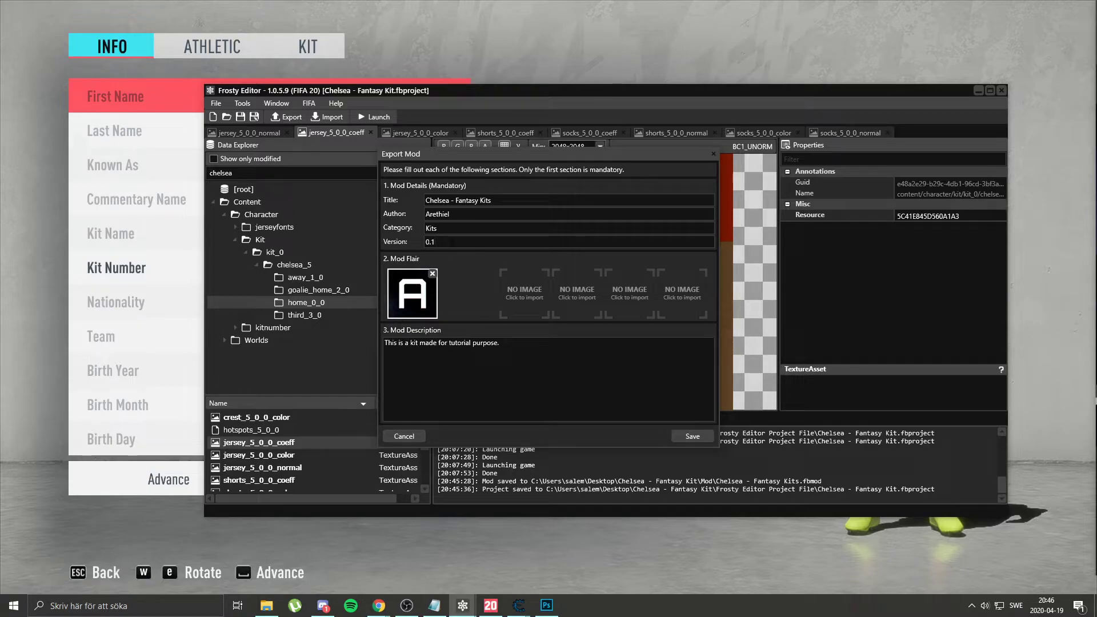
pyautogui.press('BackSpace')
pyautogui.write('2')
# - Overwrite Chelsea - Fantasy Kits.fbmod with the new version and save the project
pyautogui.click(705, 438)
pyautogui.doubleClick(401, 168)
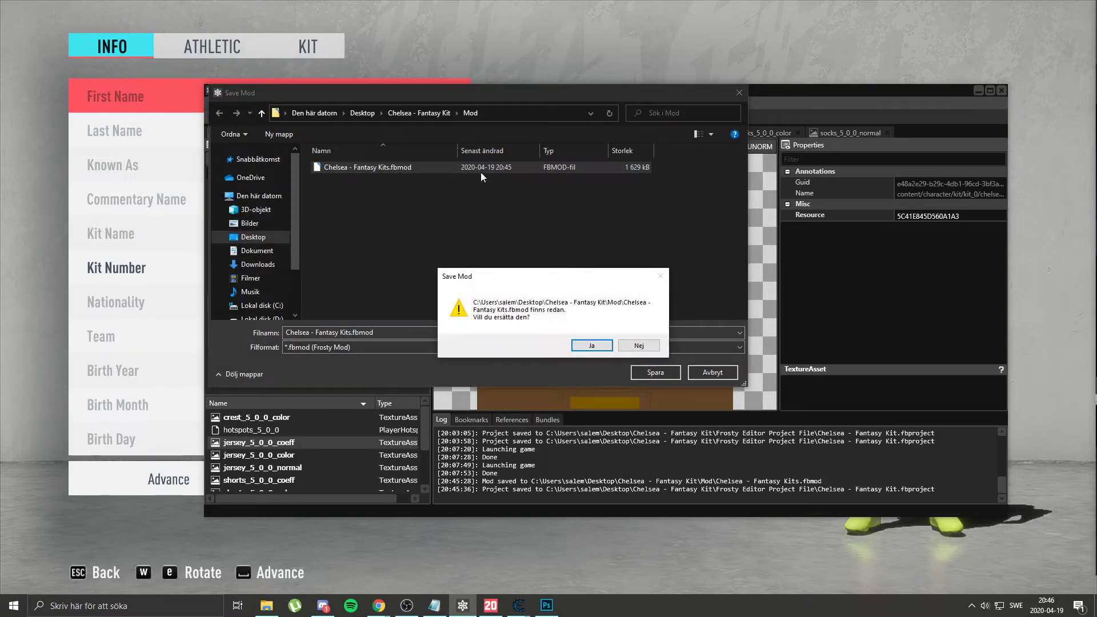
pyautogui.click(594, 352)
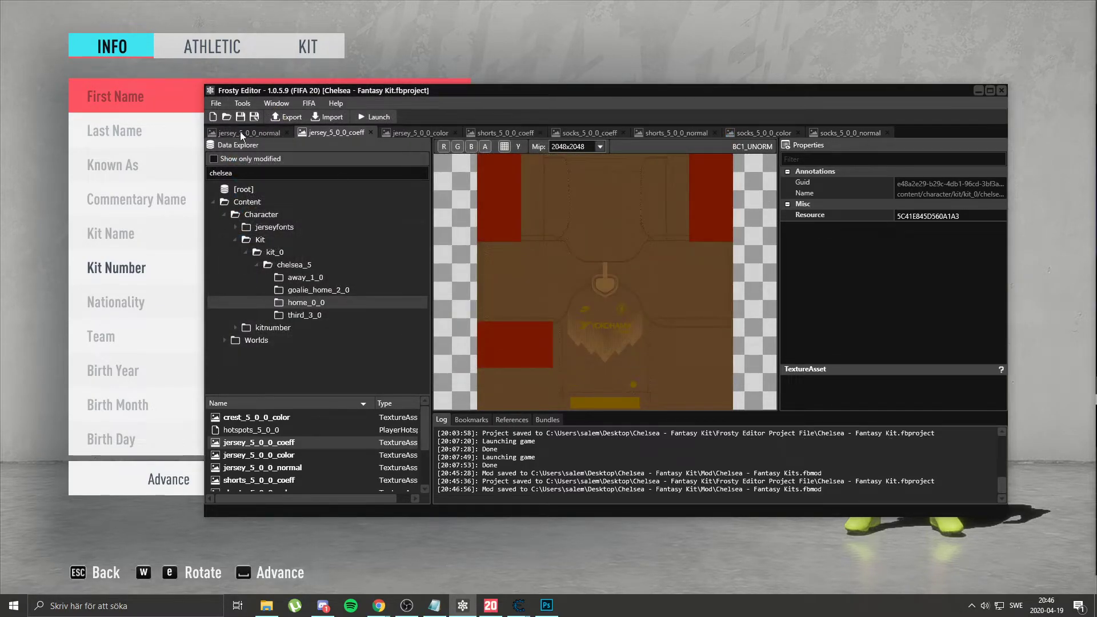
pyautogui.click(217, 105)
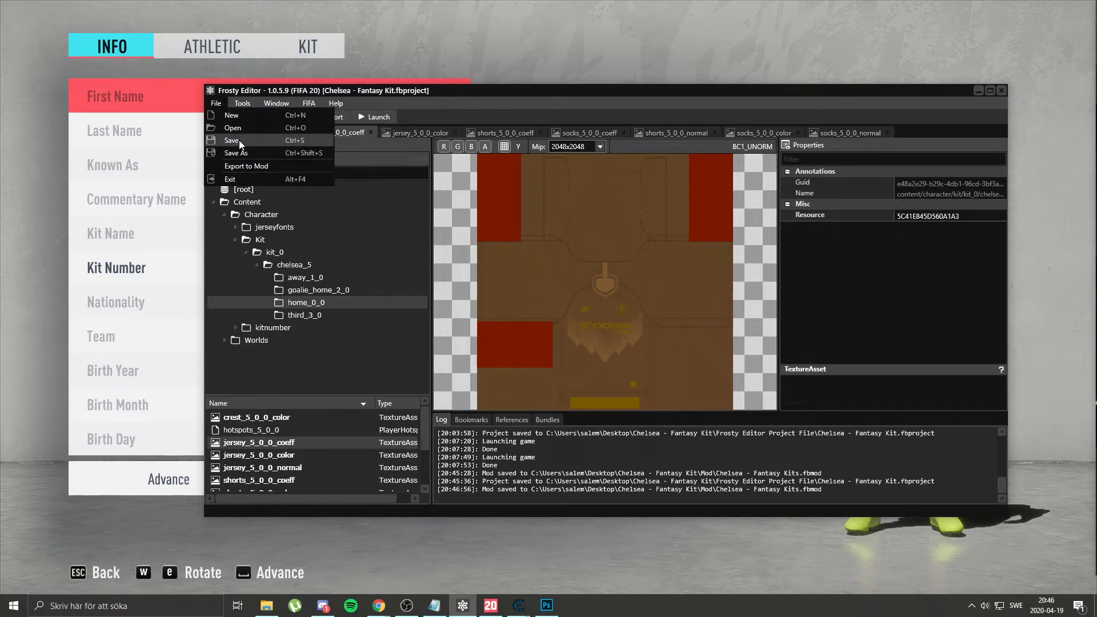
pyautogui.click(238, 141)
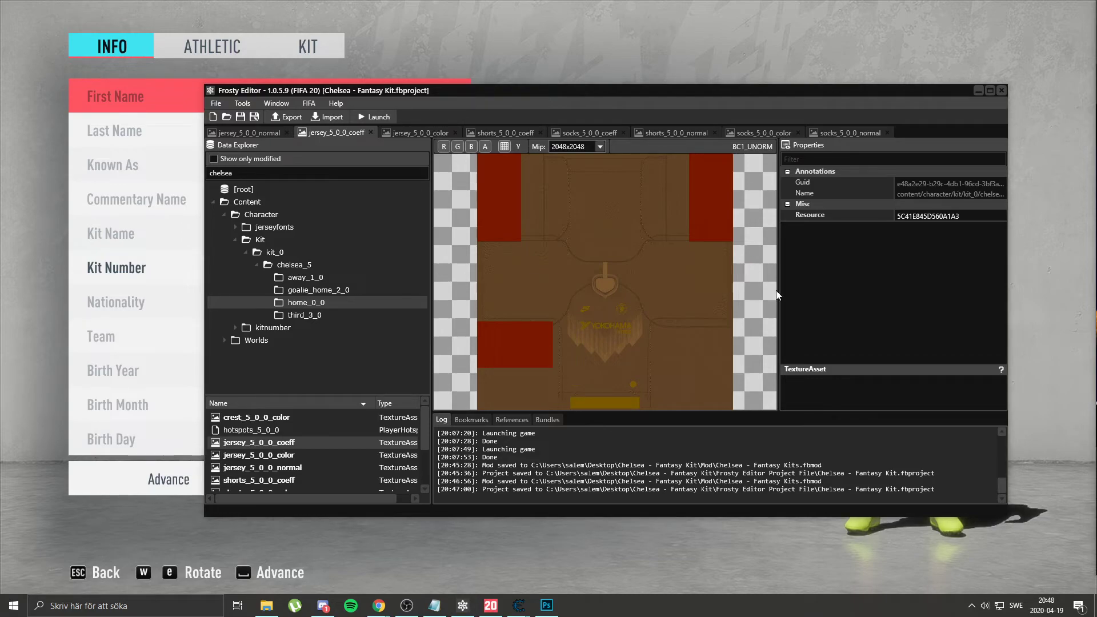
# - Delete tutorial items 4–6 from the Notepad list and minimize Notepad
pyautogui.hotkey('alt', 'Tab')
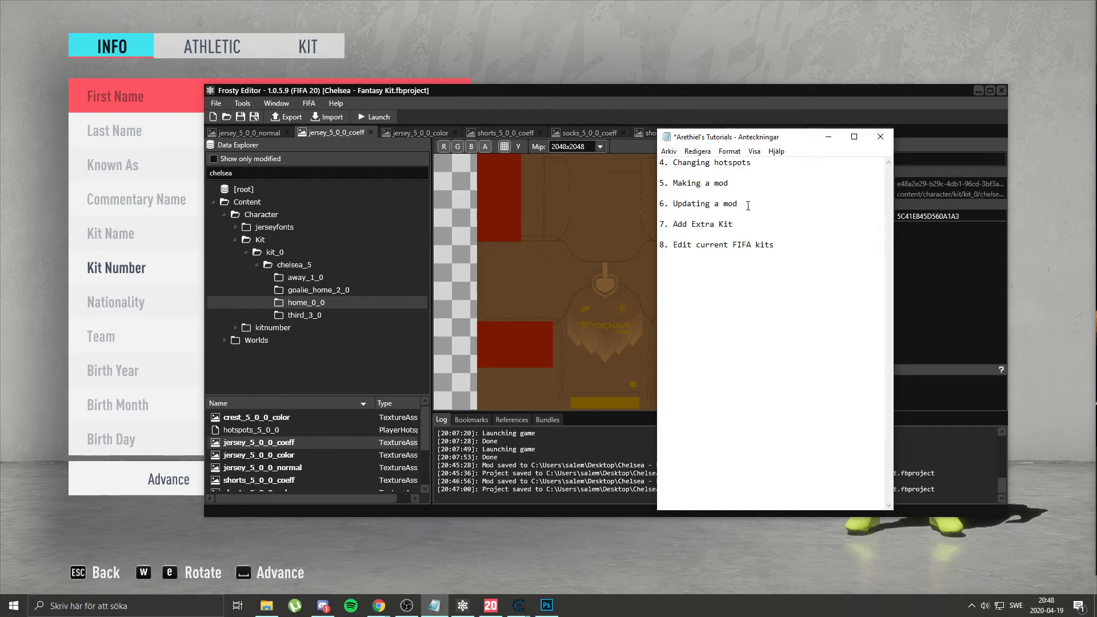
pyautogui.moveTo(748, 204); pyautogui.dragTo(642, 149)
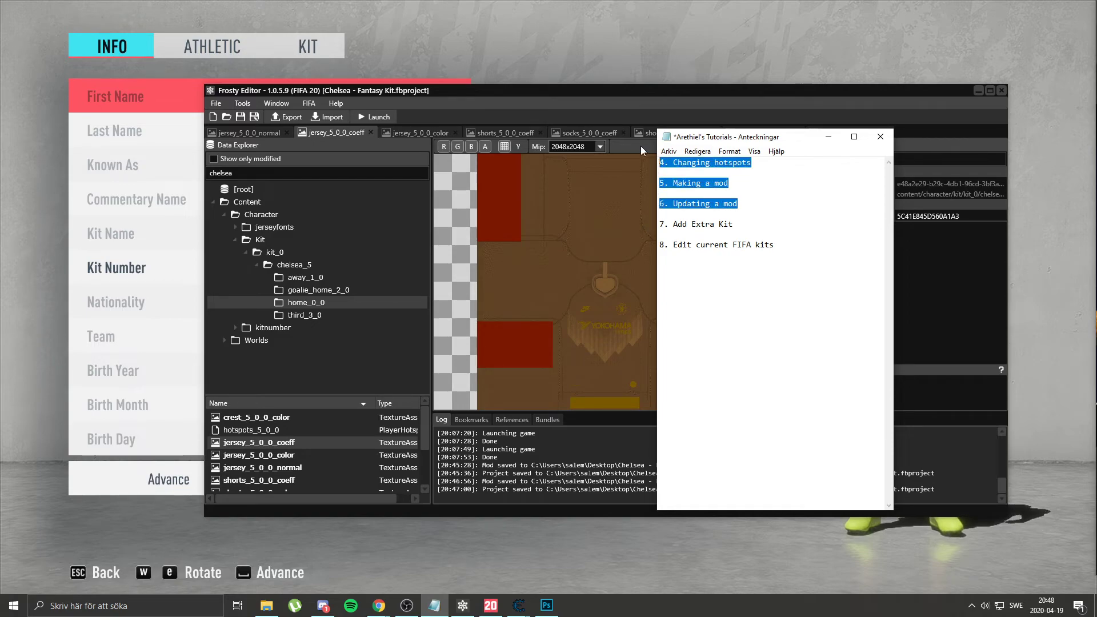
pyautogui.press('Delete')
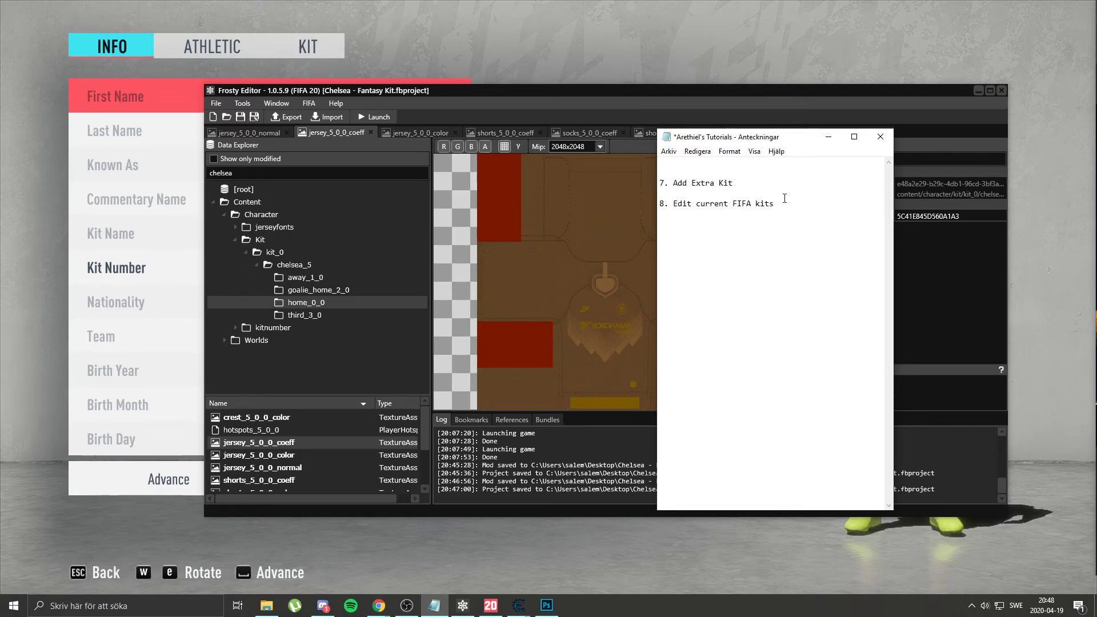
pyautogui.click(785, 199)
pyautogui.moveTo(756, 182); pyautogui.dragTo(529, 194)
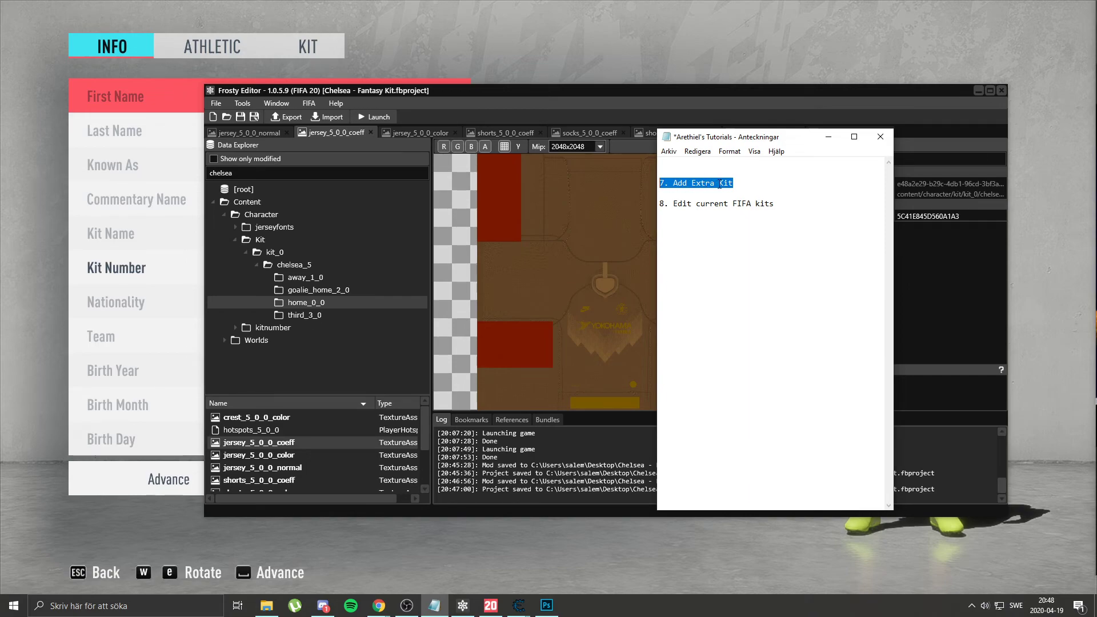
pyautogui.click(795, 210)
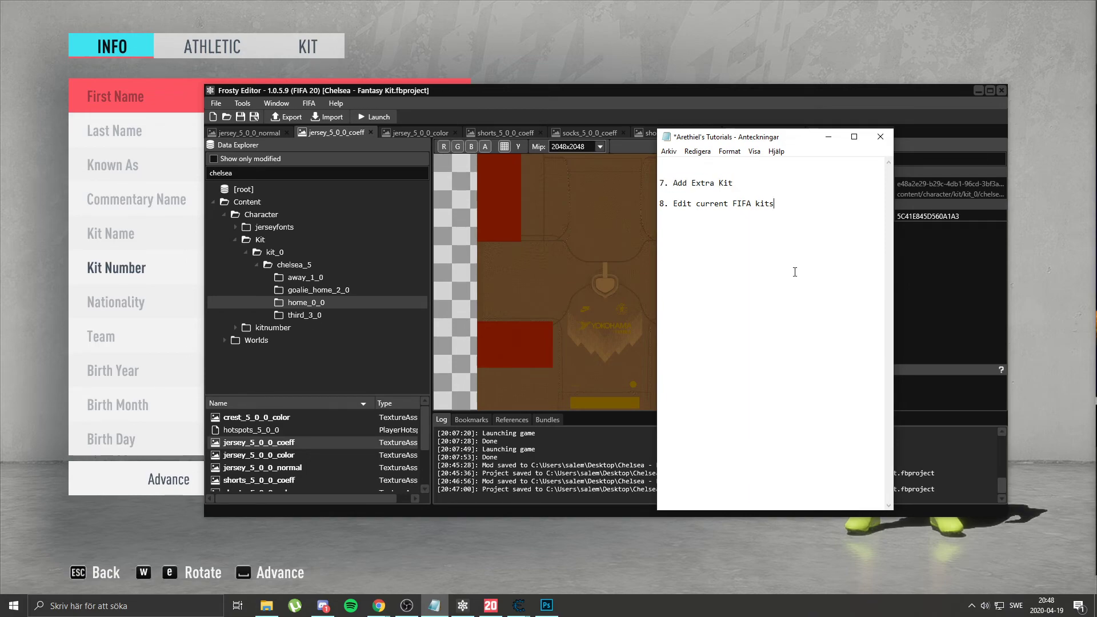
pyautogui.click(828, 137)
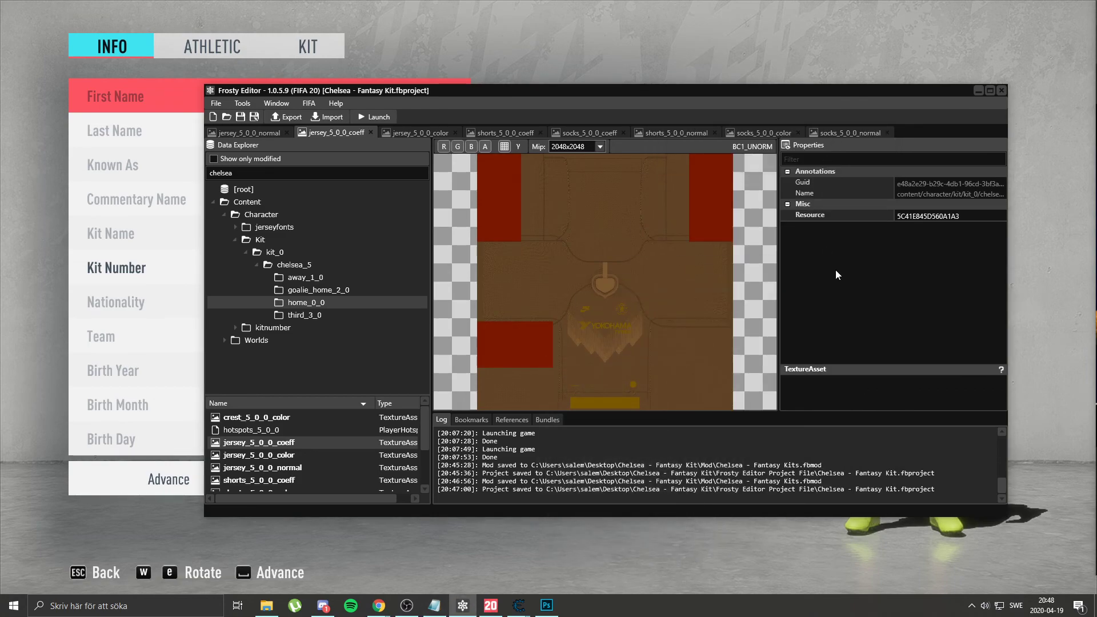